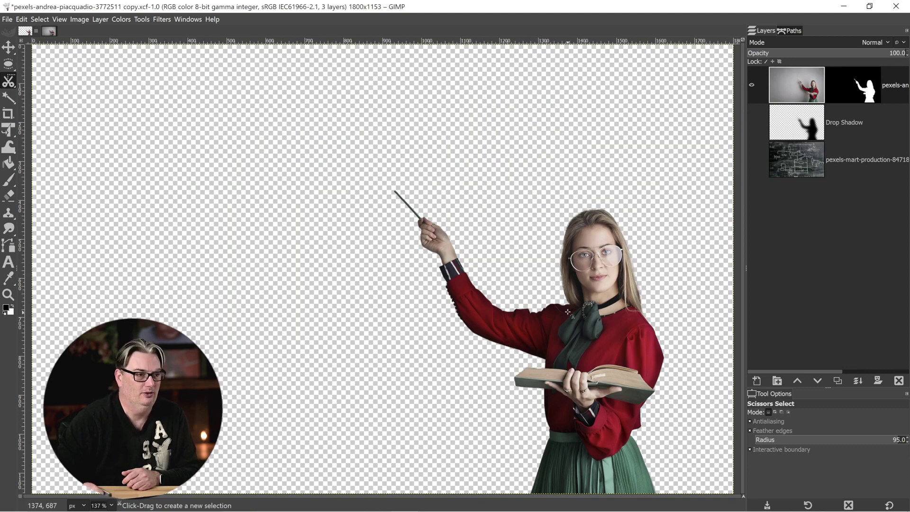
Make the chalkboard circuit-diagram background layer visible behind the cut-out woman.
{"action": "left_click", "coordinate": [751, 159]}
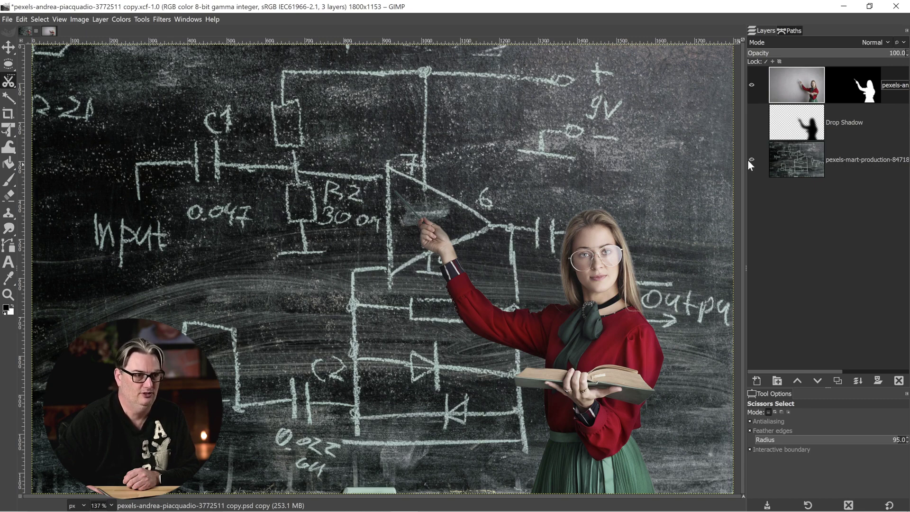
Show the Drop Shadow layer, then switch to the original imported jpg photo.
{"action": "left_click", "coordinate": [751, 123]}
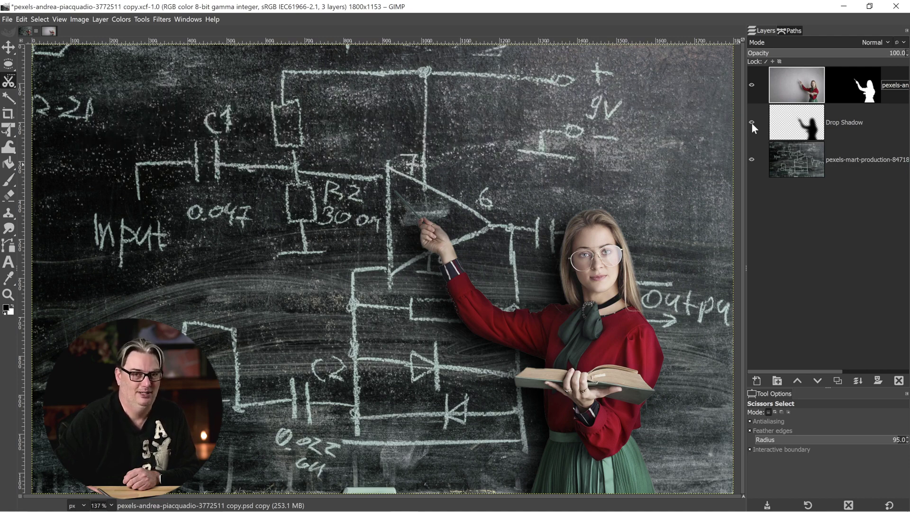
{"action": "left_click", "coordinate": [49, 31]}
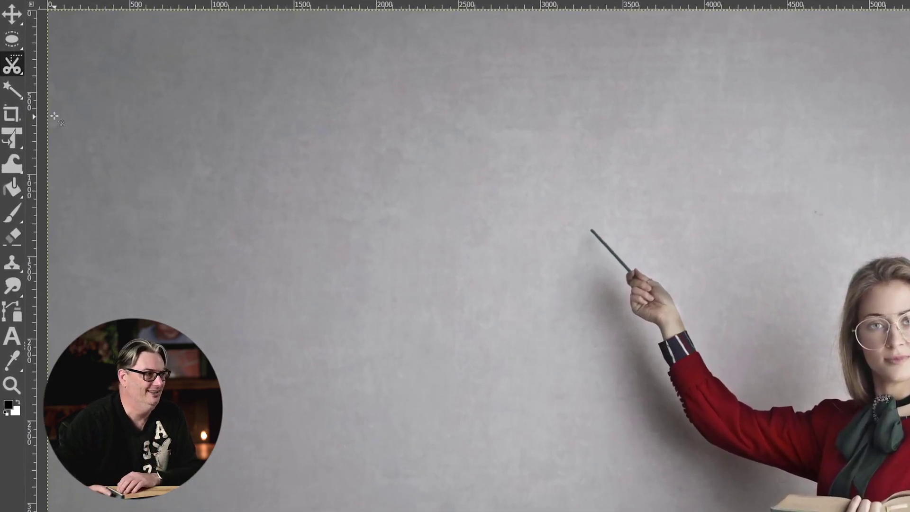
Reveal the toolbox group holding Free, Scissors and Foreground Select.
{"action": "mouse_move", "coordinate": [10, 70]}
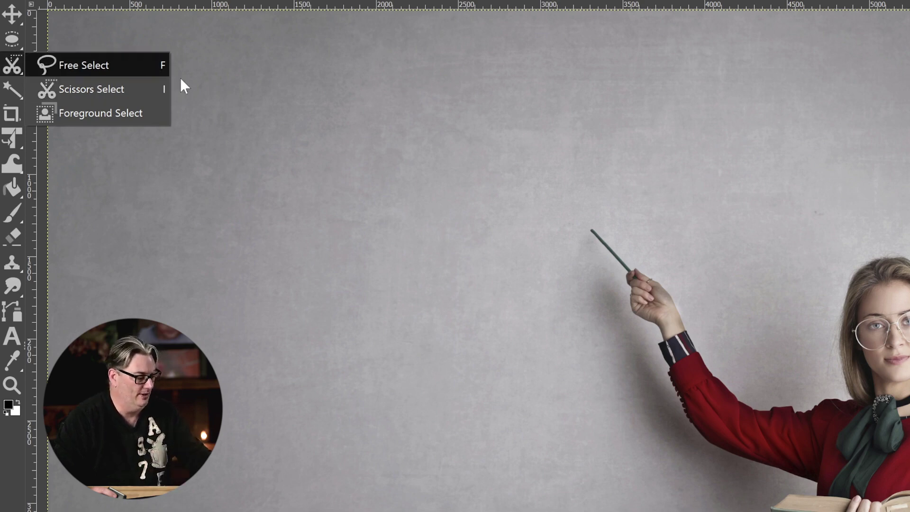
Zoom in closely on the raised arm and sleeve cuff, framing the lower sleeve.
{"action": "key", "text": "z"}
{"action": "left_click", "coordinate": [807, 401]}
{"action": "left_click", "coordinate": [806, 401]}
{"action": "left_click", "coordinate": [806, 401]}
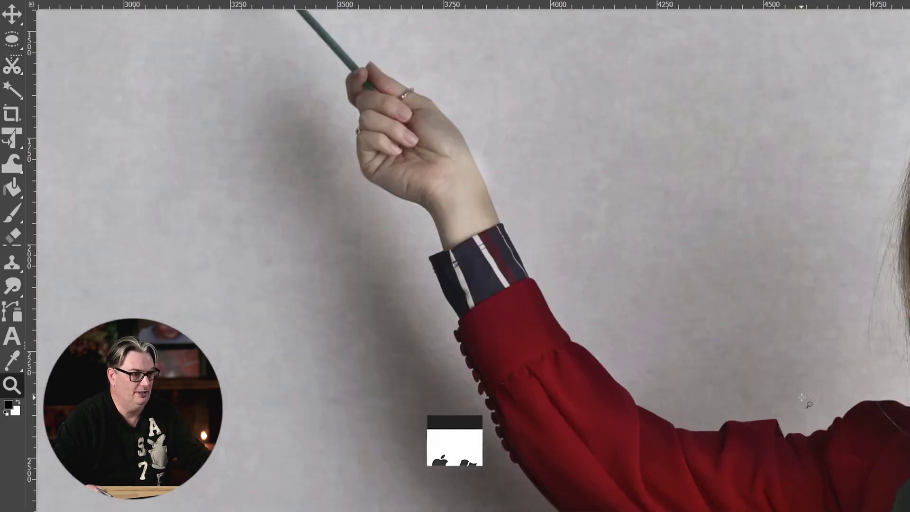
{"action": "left_click_drag", "start_coordinate": [606, 255], "coordinate": [414, 289]}
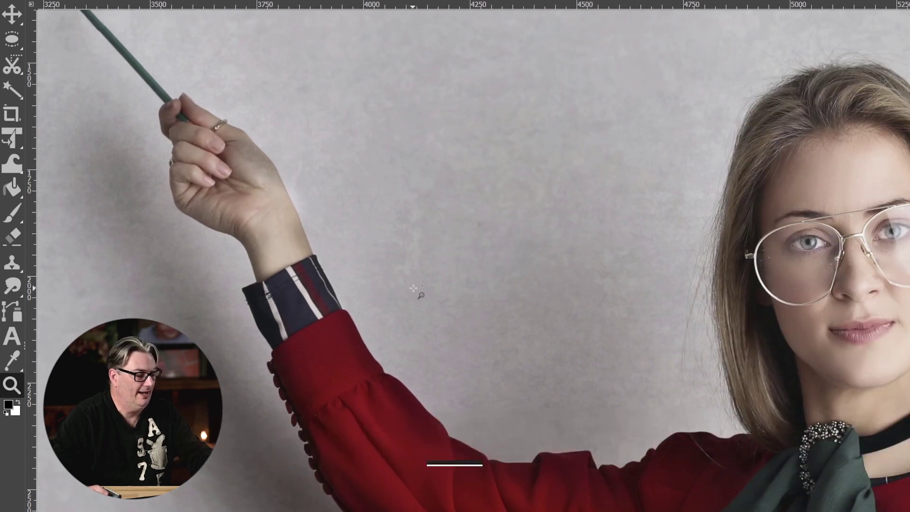
{"action": "key", "text": "i"}
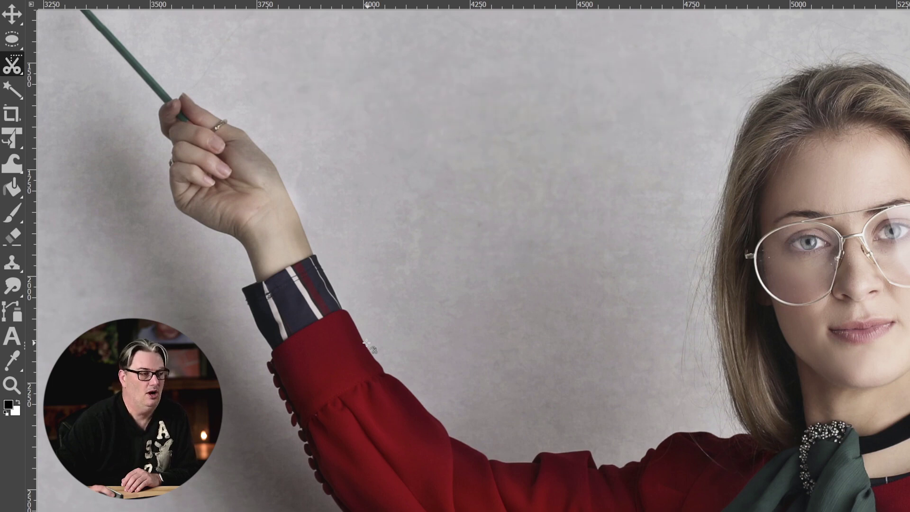
{"action": "key", "text": "z"}
{"action": "left_click", "coordinate": [423, 400]}
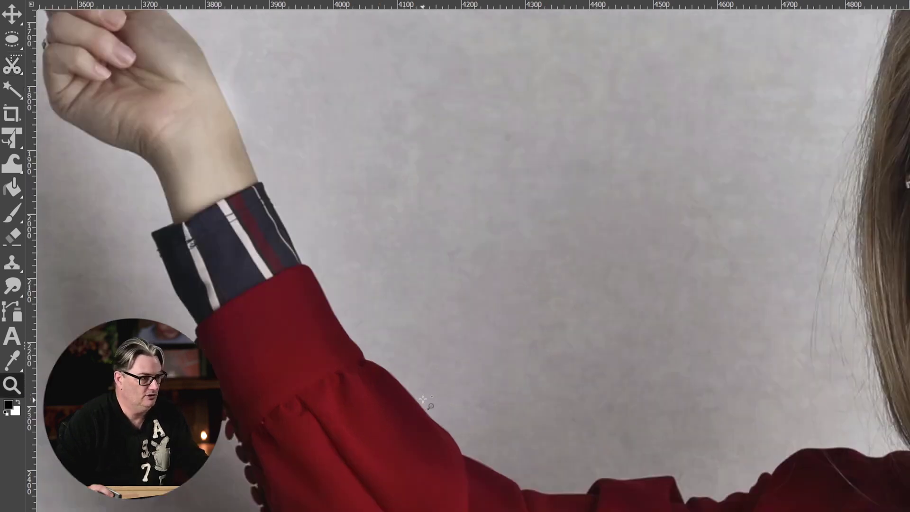
{"action": "left_click_drag", "start_coordinate": [423, 400], "coordinate": [358, 319]}
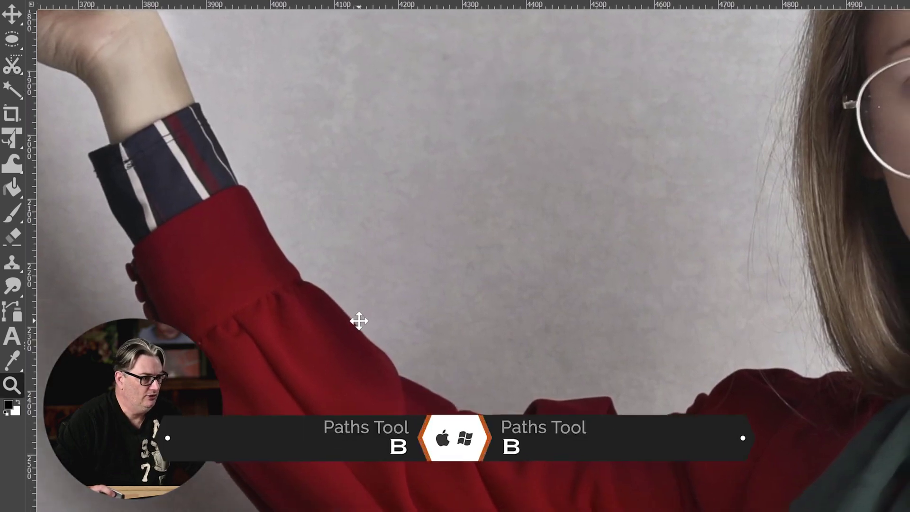
{"action": "key", "text": "b"}
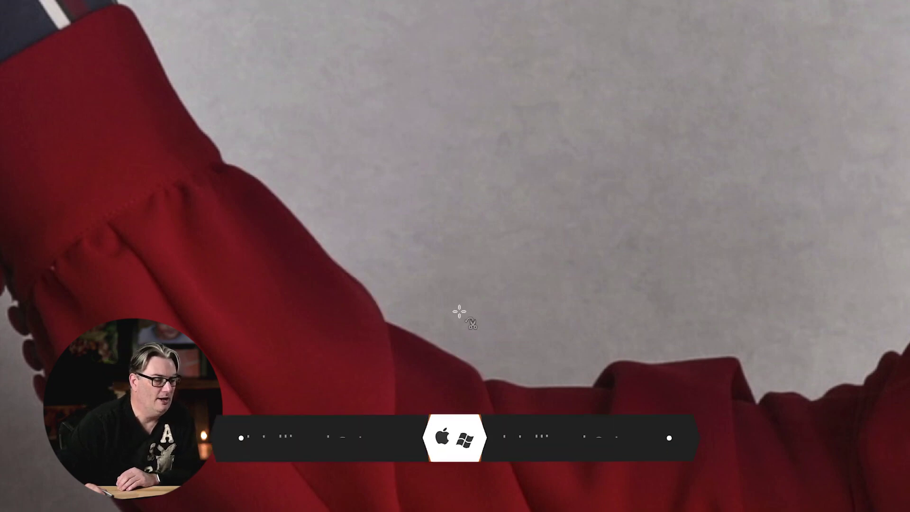
Set the first Scissors Select point on the red sleeve's edge.
{"action": "left_click", "coordinate": [229, 164]}
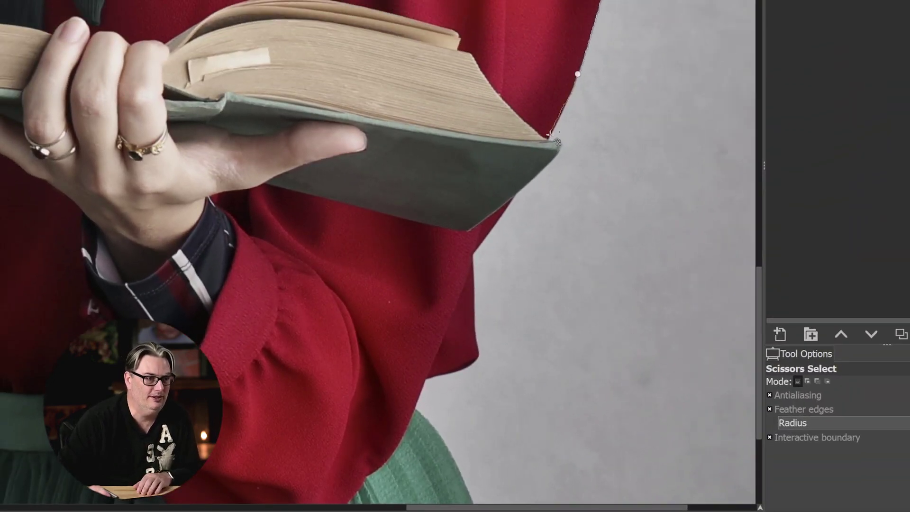
Place a Scissors Select point at the open book's corner.
{"action": "left_click", "coordinate": [560, 144]}
Add scissors points along the book's lower edge and down the sleeve's side.
{"action": "left_click", "coordinate": [555, 162]}
{"action": "left_click", "coordinate": [538, 176]}
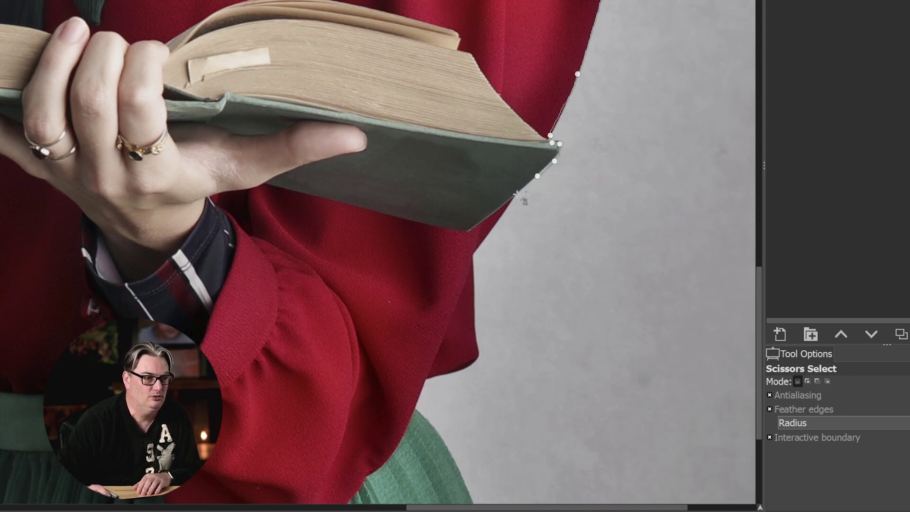
{"action": "left_click", "coordinate": [518, 195]}
{"action": "left_click", "coordinate": [502, 220]}
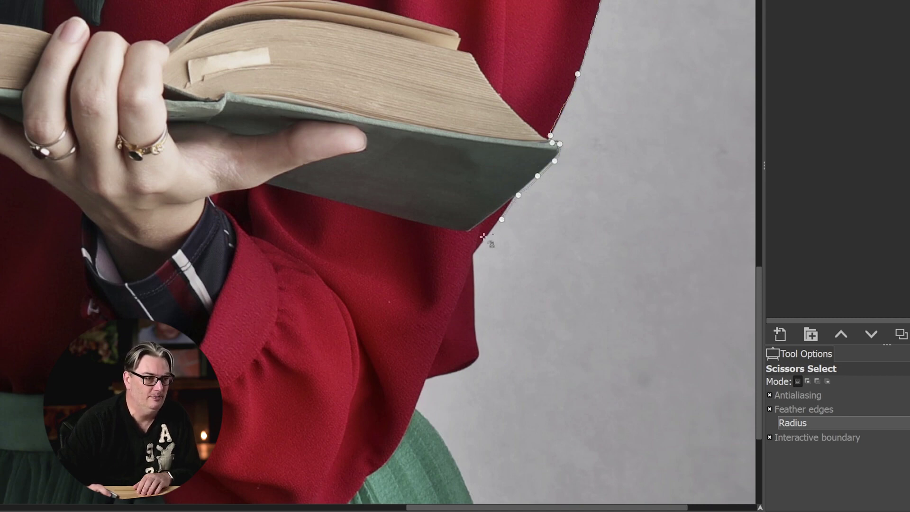
{"action": "left_click", "coordinate": [480, 245]}
{"action": "left_click", "coordinate": [475, 254]}
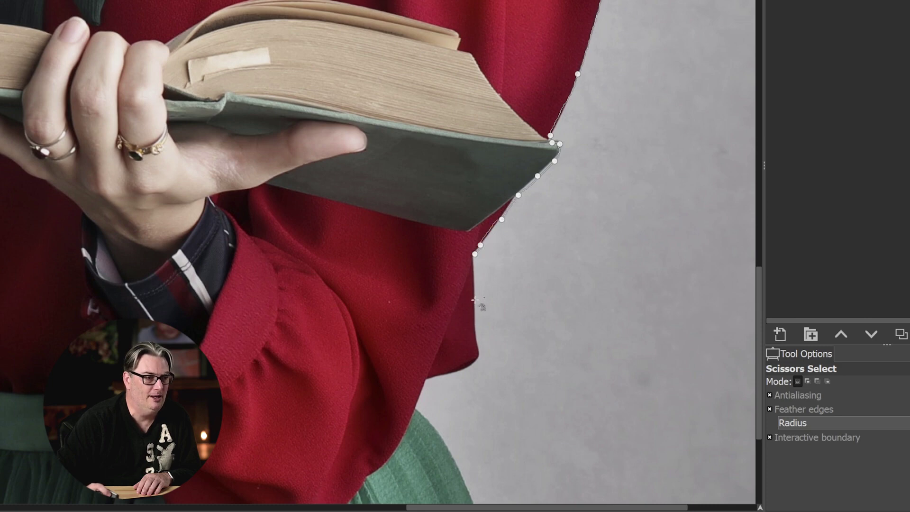
{"action": "left_click", "coordinate": [474, 302]}
{"action": "left_click", "coordinate": [476, 333]}
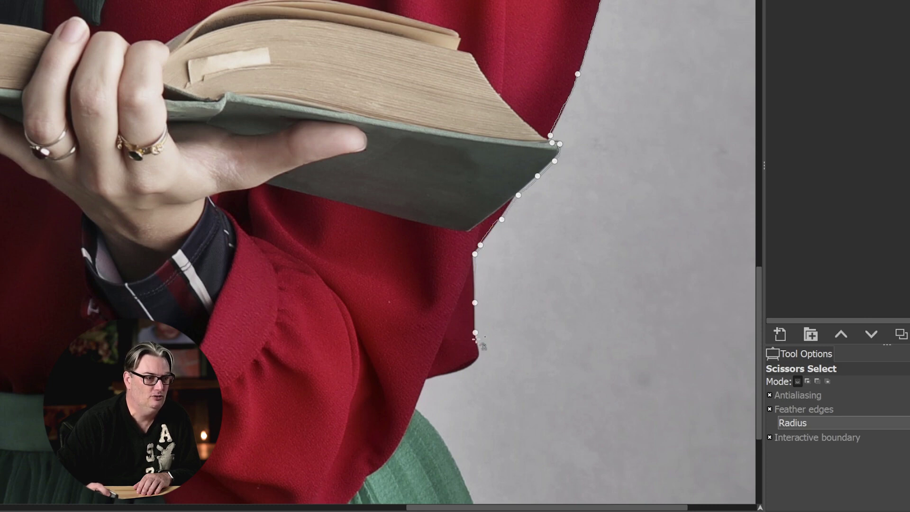
{"action": "left_click", "coordinate": [480, 349]}
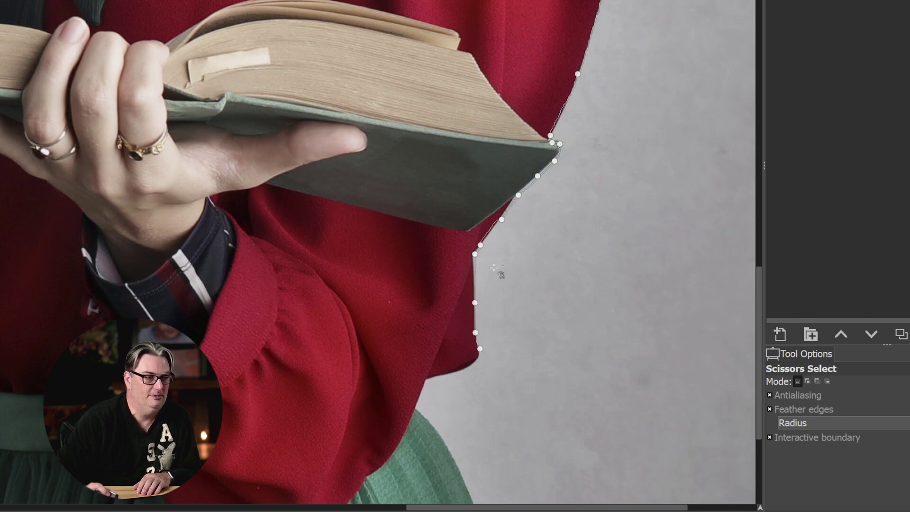
Insert extra points along the book's edge to tighten the outline, then continue down the sleeve.
{"action": "left_click", "coordinate": [489, 232]}
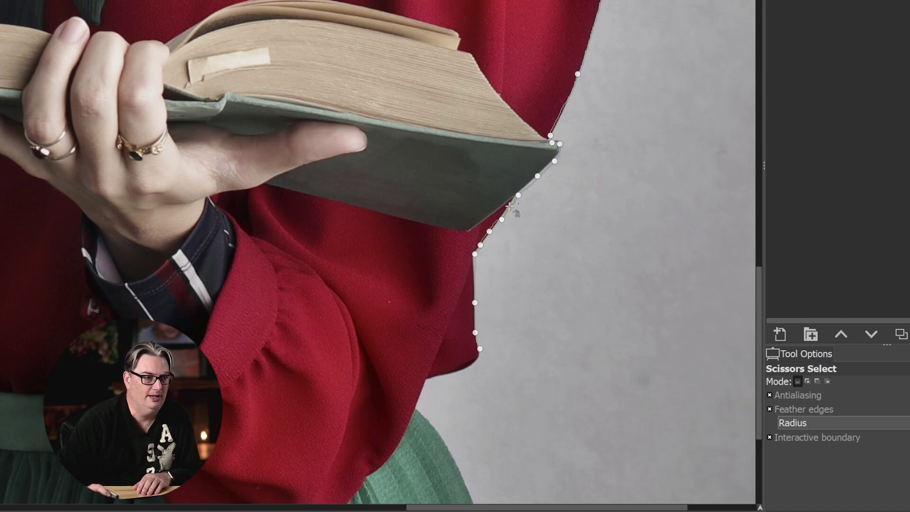
{"action": "left_click", "coordinate": [509, 207]}
{"action": "left_click", "coordinate": [529, 183]}
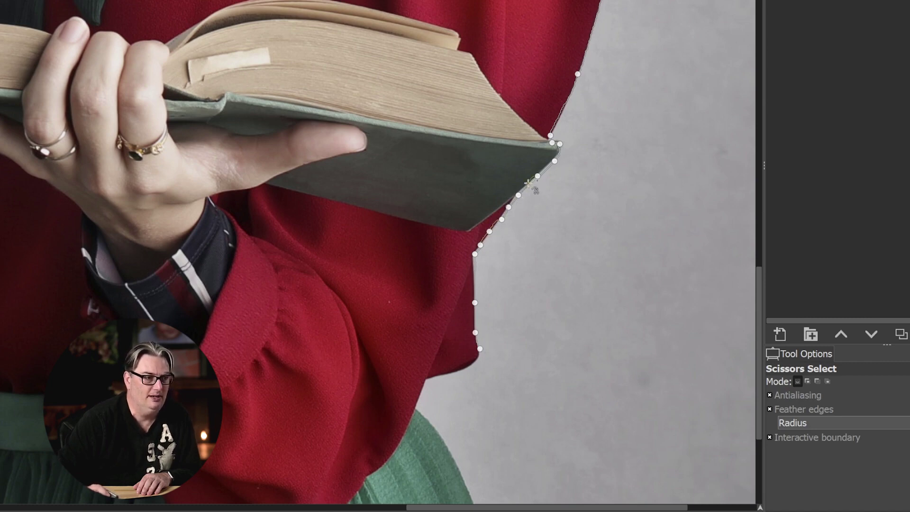
{"action": "left_click", "coordinate": [546, 168]}
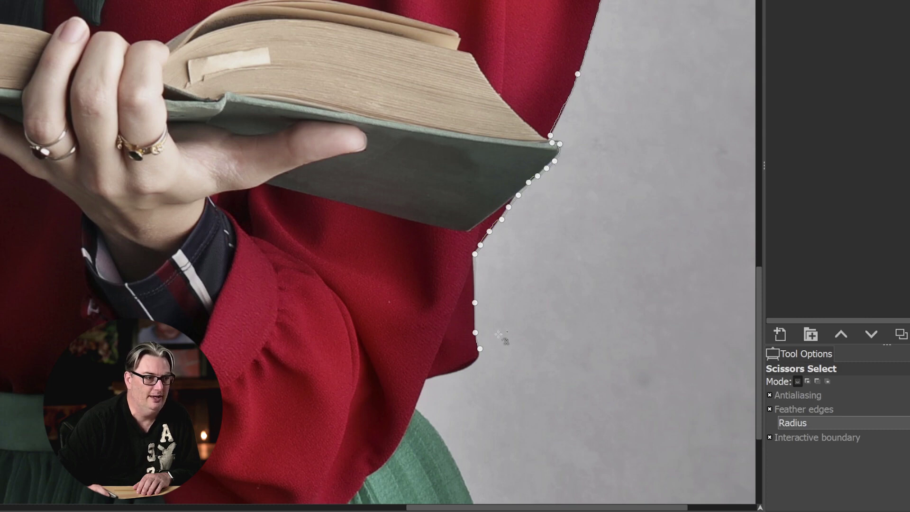
{"action": "left_click", "coordinate": [429, 380]}
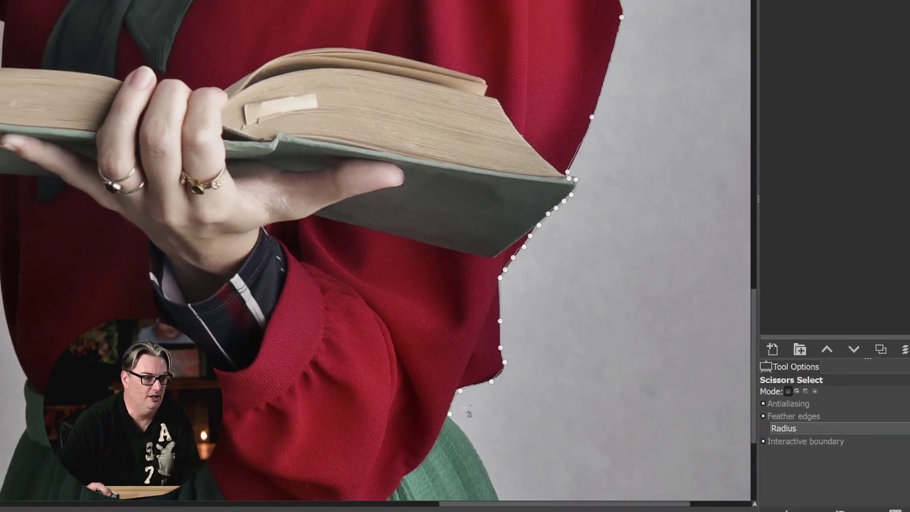
Anchor outline points at the skirt's bottom-right edge and bottom-left corner.
{"action": "scroll", "coordinate": [421, 408], "scroll_direction": "down", "scroll_amount": 10}
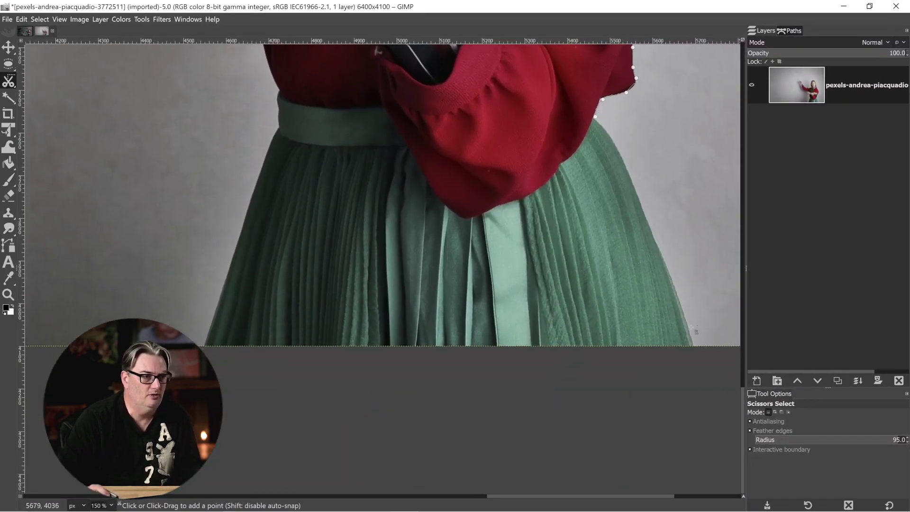
{"action": "left_click", "coordinate": [693, 346]}
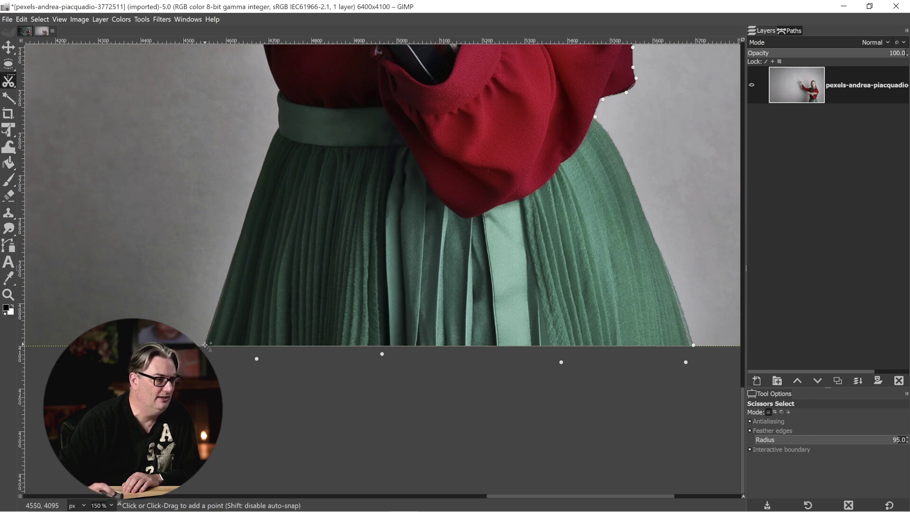
{"action": "left_click", "coordinate": [204, 345]}
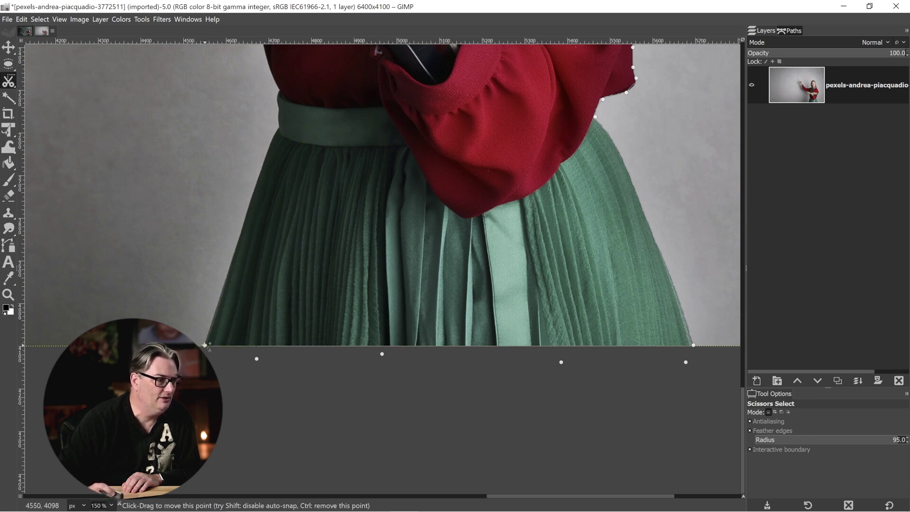
{"action": "left_click_drag", "start_coordinate": [203, 345], "coordinate": [243, 460]}
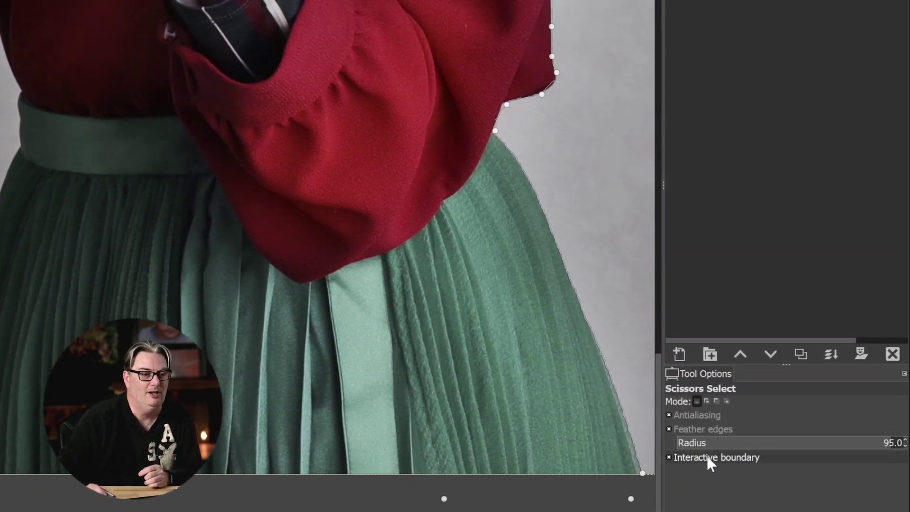
{"action": "left_click", "coordinate": [708, 456]}
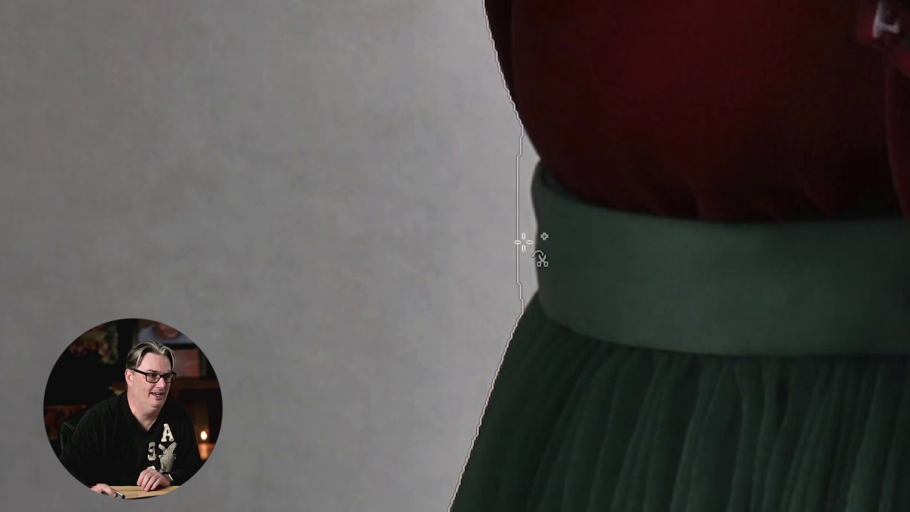
Add correcting points so the outline hugs the belt's edge.
{"action": "left_click", "coordinate": [526, 234]}
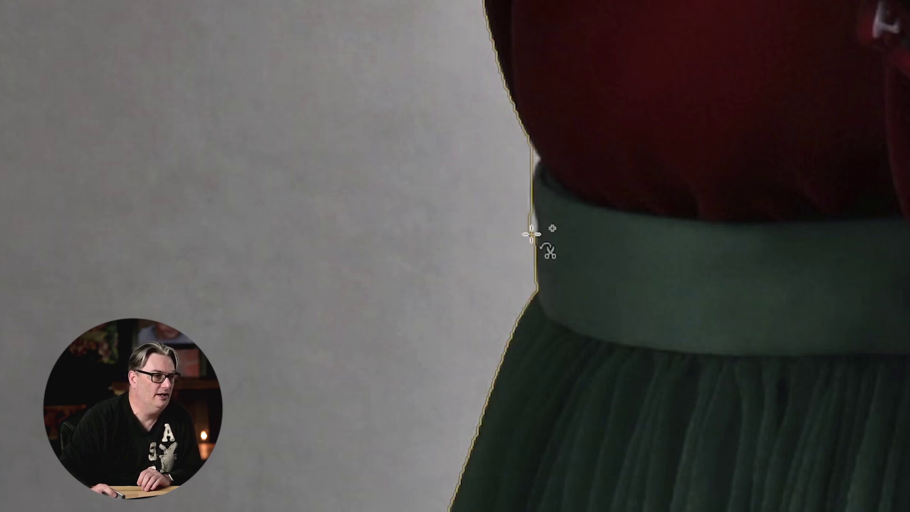
{"action": "left_click", "coordinate": [533, 235]}
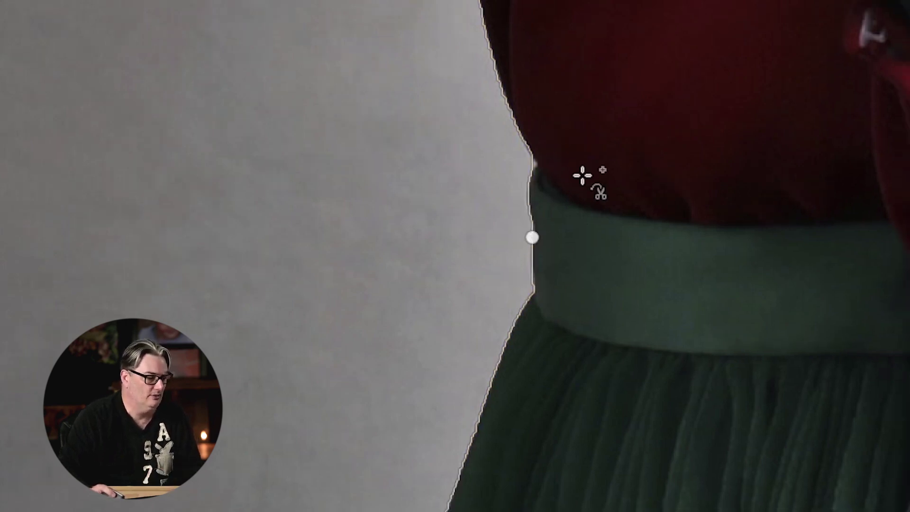
{"action": "scroll", "coordinate": [610, 427], "scroll_direction": "up", "scroll_amount": 5}
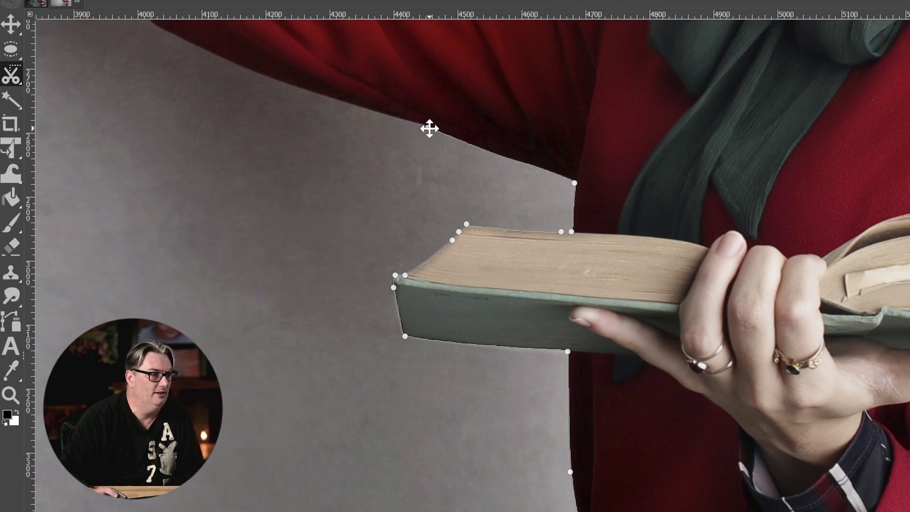
{"action": "left_click_drag", "start_coordinate": [429, 128], "coordinate": [906, 508]}
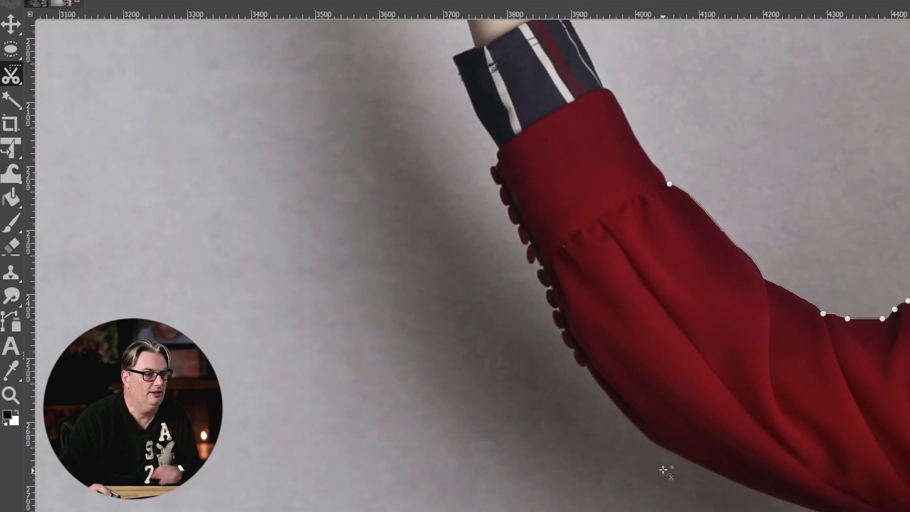
Trace the sleeve's lower edge and climb past the buttons with scissors points.
{"action": "left_click", "coordinate": [655, 447]}
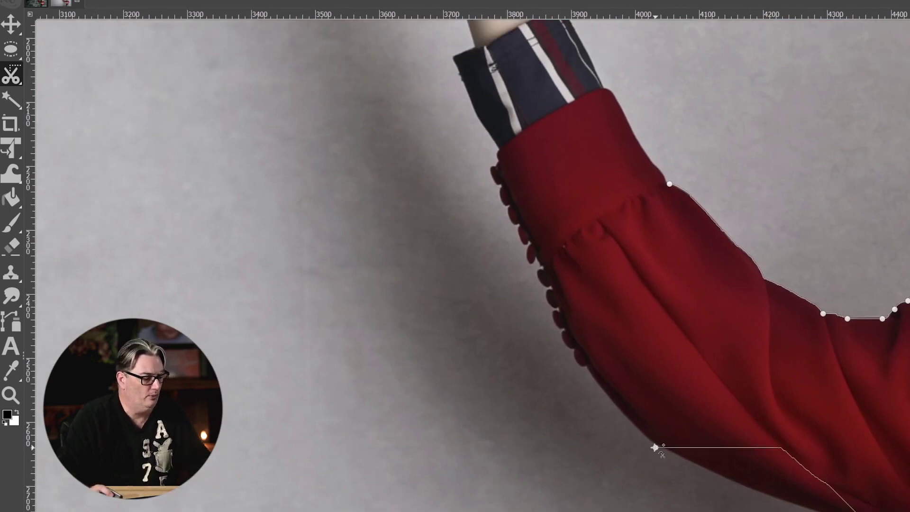
{"action": "left_click_drag", "start_coordinate": [780, 448], "coordinate": [769, 495]}
{"action": "left_click_drag", "start_coordinate": [588, 372], "coordinate": [587, 371]}
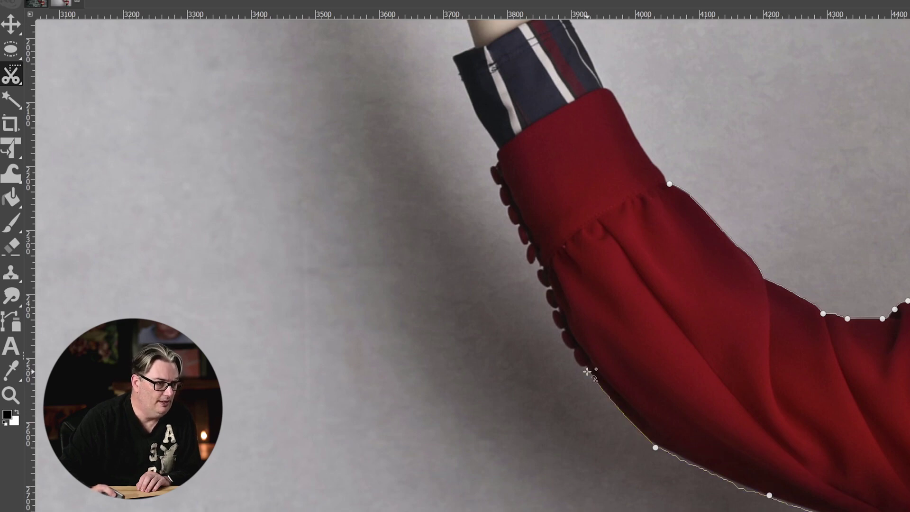
{"action": "left_click", "coordinate": [583, 367]}
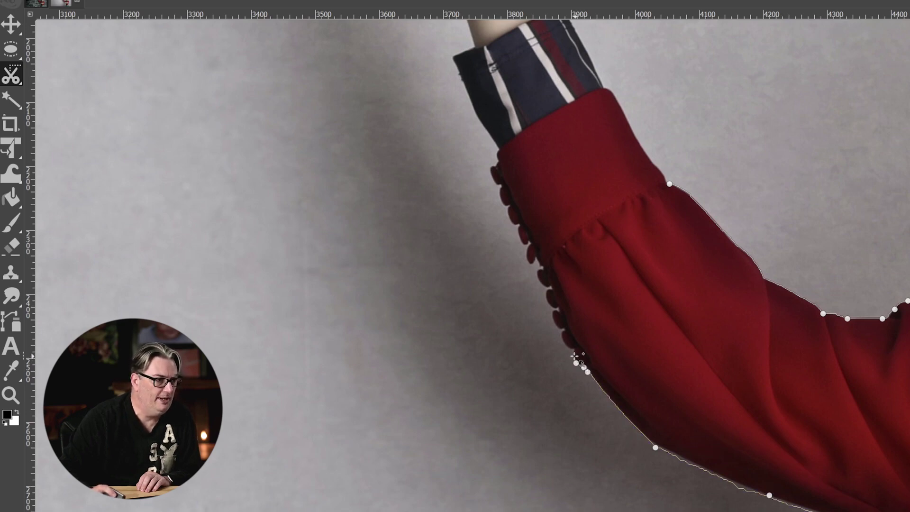
{"action": "left_click", "coordinate": [575, 355]}
{"action": "left_click", "coordinate": [575, 350]}
{"action": "left_click", "coordinate": [566, 347]}
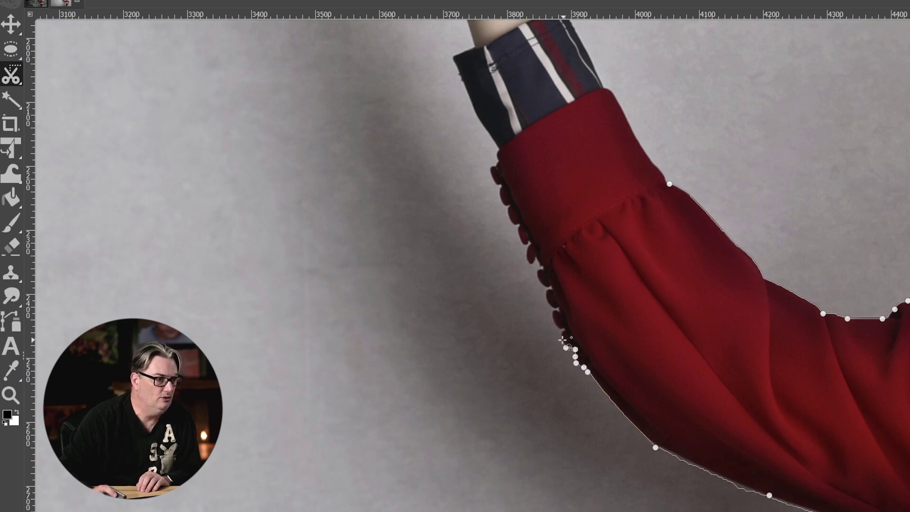
{"action": "left_click", "coordinate": [563, 340]}
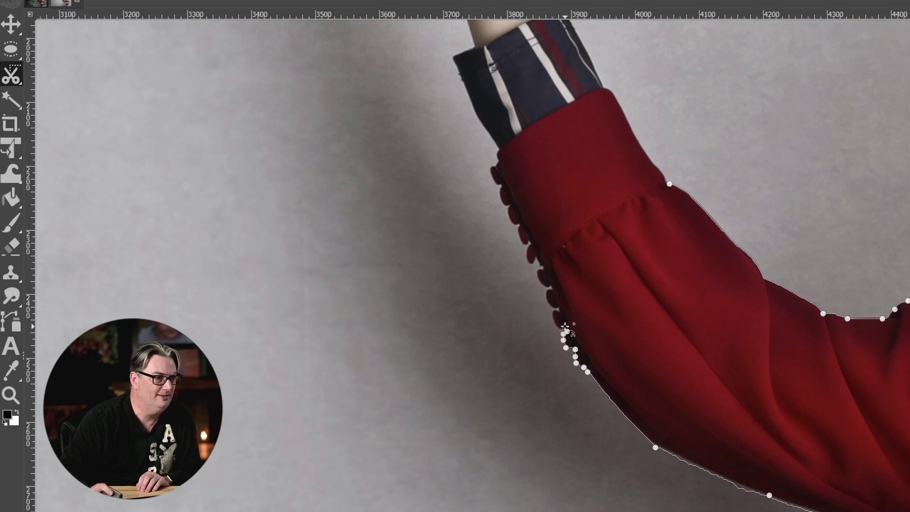
{"action": "left_click", "coordinate": [552, 319]}
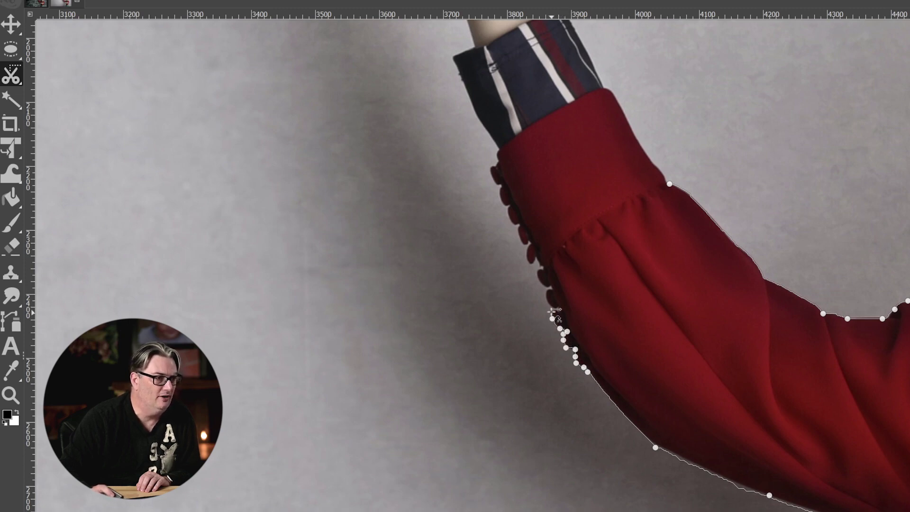
{"action": "left_click", "coordinate": [552, 311]}
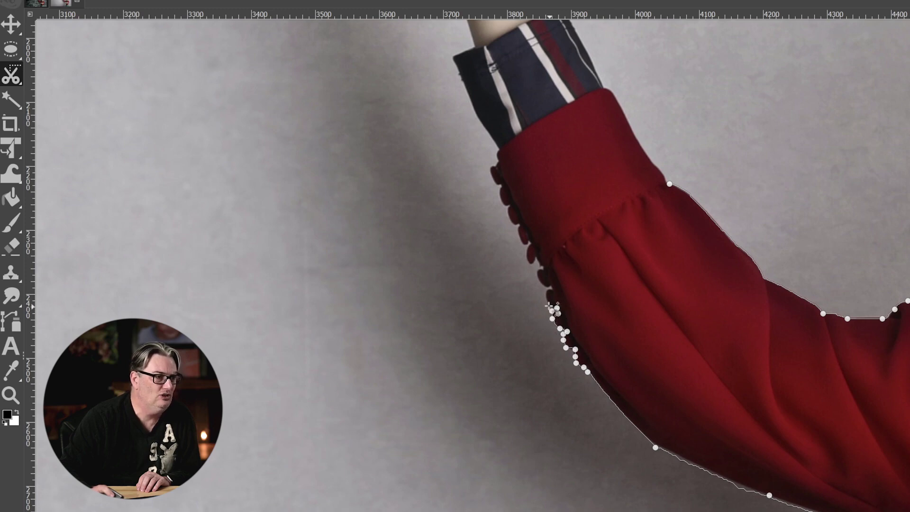
{"action": "left_click", "coordinate": [545, 297]}
{"action": "left_click", "coordinate": [550, 290]}
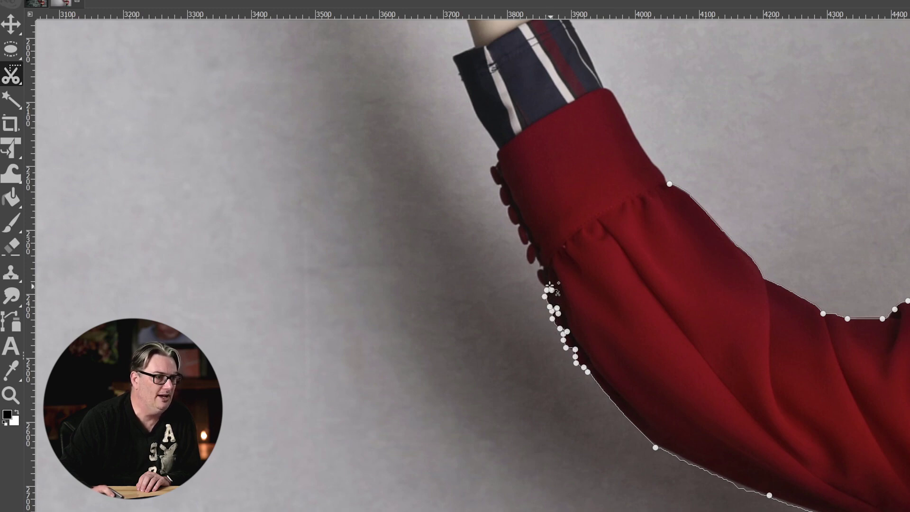
Follow the bumpy button edge upward, anchoring the outline at the top of the cuff.
{"action": "left_click", "coordinate": [537, 274]}
{"action": "left_click", "coordinate": [538, 269]}
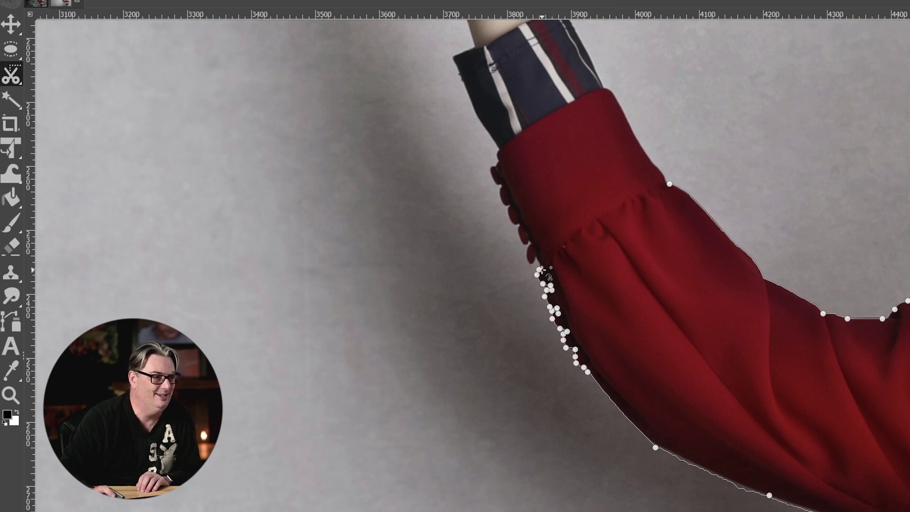
{"action": "left_click", "coordinate": [536, 258]}
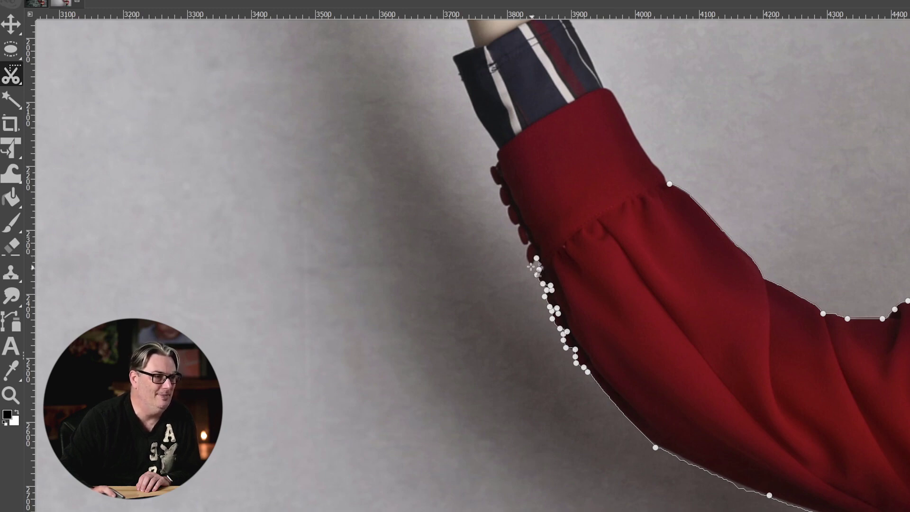
{"action": "left_click", "coordinate": [530, 262]}
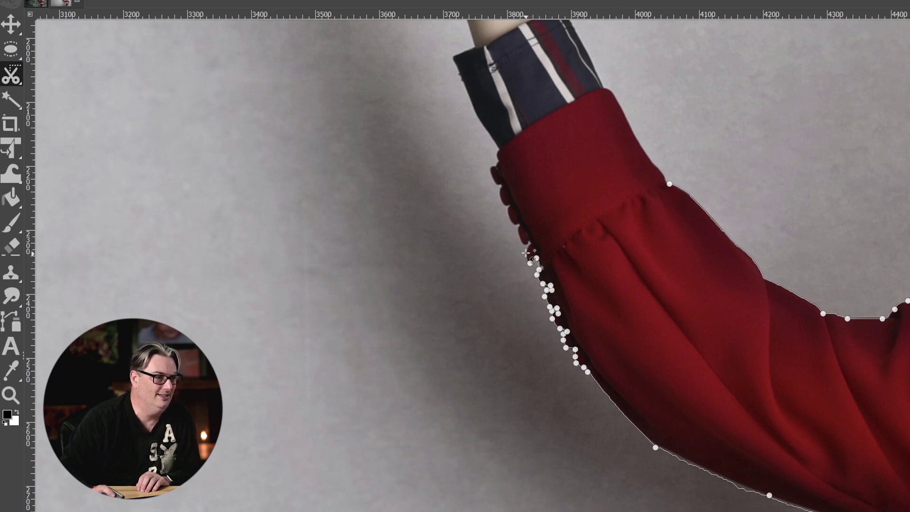
{"action": "left_click", "coordinate": [527, 253]}
{"action": "left_click", "coordinate": [530, 239]}
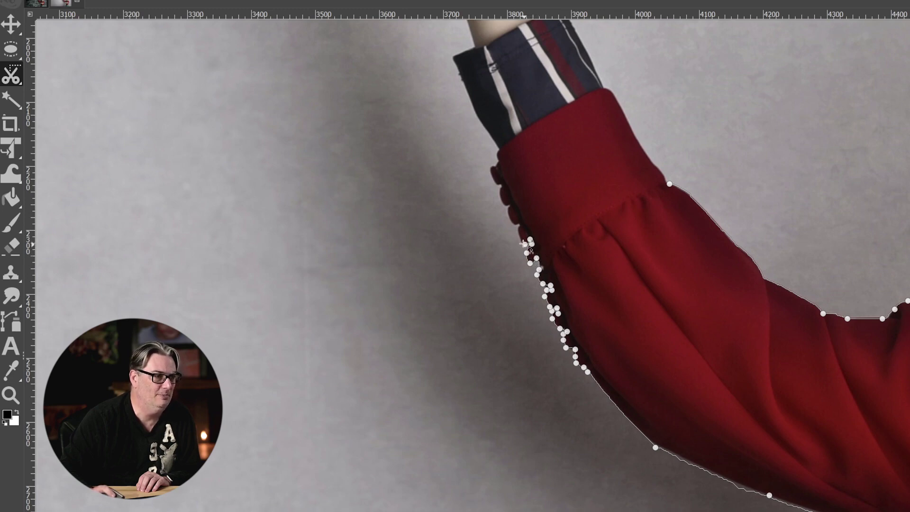
{"action": "left_click", "coordinate": [519, 236]}
{"action": "left_click", "coordinate": [517, 230]}
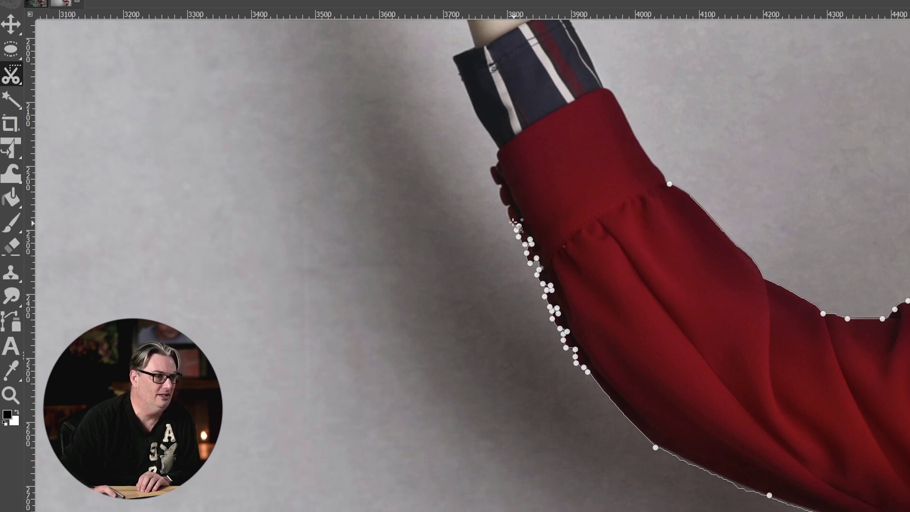
{"action": "left_click", "coordinate": [510, 219]}
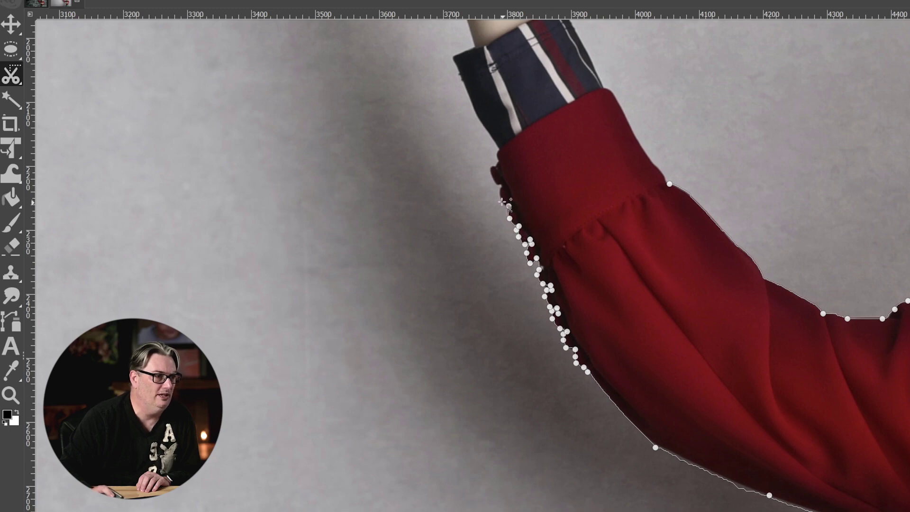
{"action": "left_click", "coordinate": [501, 198]}
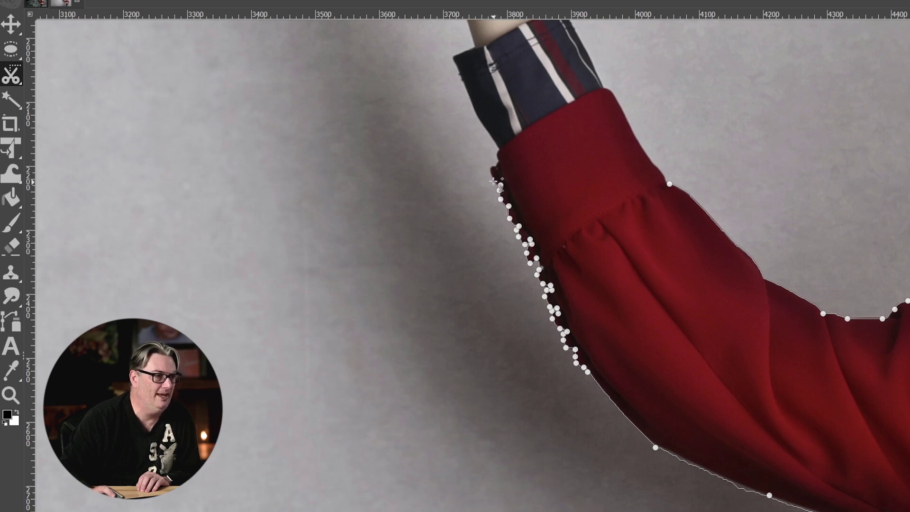
{"action": "left_click", "coordinate": [493, 178]}
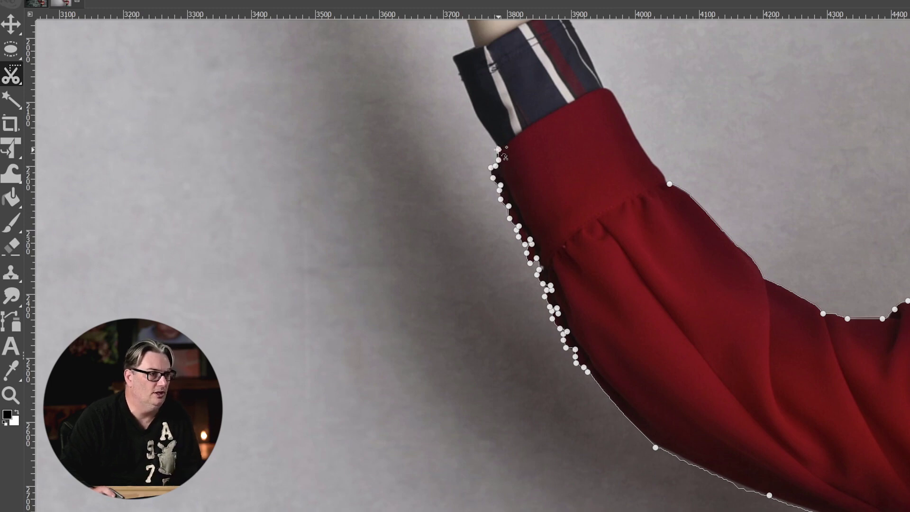
{"action": "left_click_drag", "start_coordinate": [504, 165], "coordinate": [510, 511]}
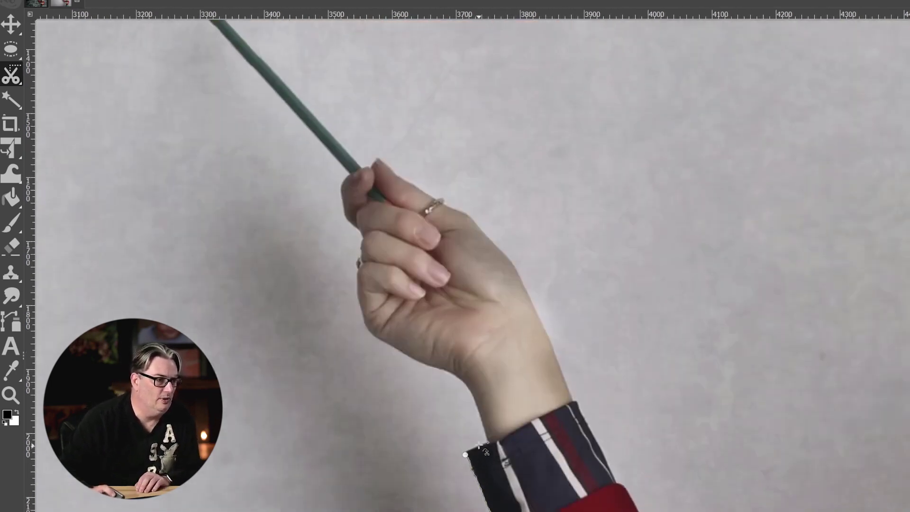
Add Scissors Select points from the wrist along the hand edge, up the pencil to its tip, and around the finger tops.
{"action": "left_click", "coordinate": [450, 373]}
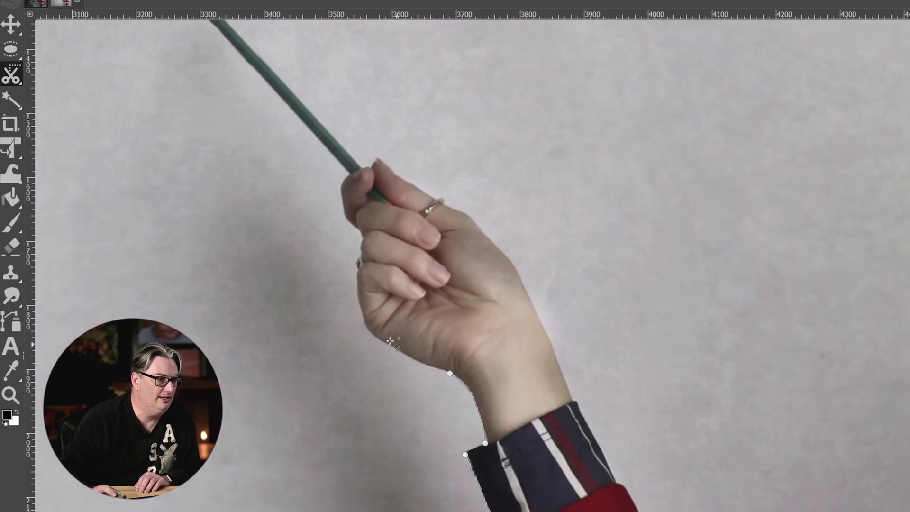
{"action": "left_click", "coordinate": [373, 335]}
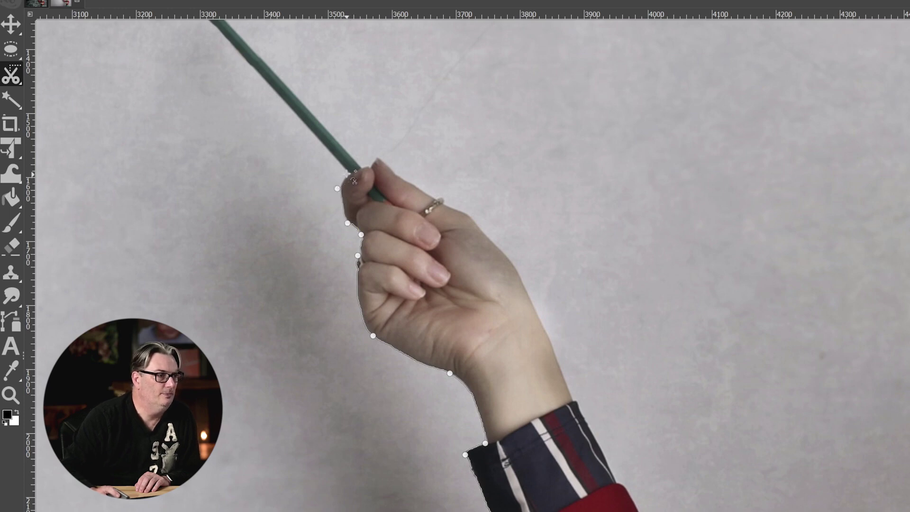
{"action": "scroll", "coordinate": [347, 176], "scroll_direction": "up", "scroll_amount": 4}
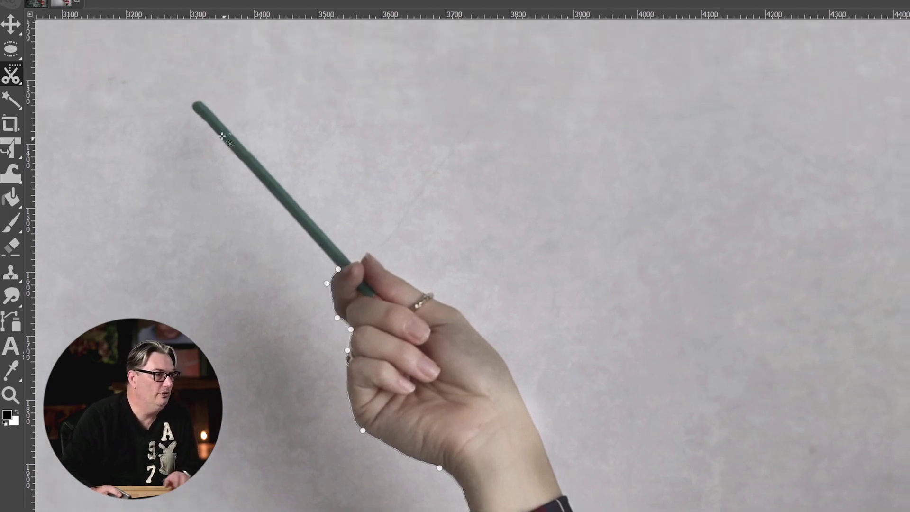
{"action": "left_click", "coordinate": [199, 113]}
{"action": "left_click", "coordinate": [194, 104]}
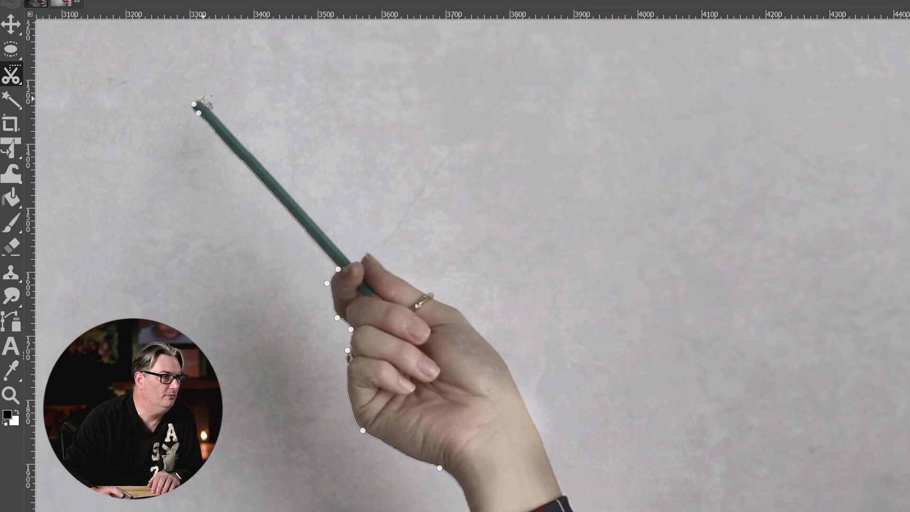
{"action": "left_click", "coordinate": [347, 256]}
{"action": "left_click", "coordinate": [358, 263]}
{"action": "left_click", "coordinate": [366, 251]}
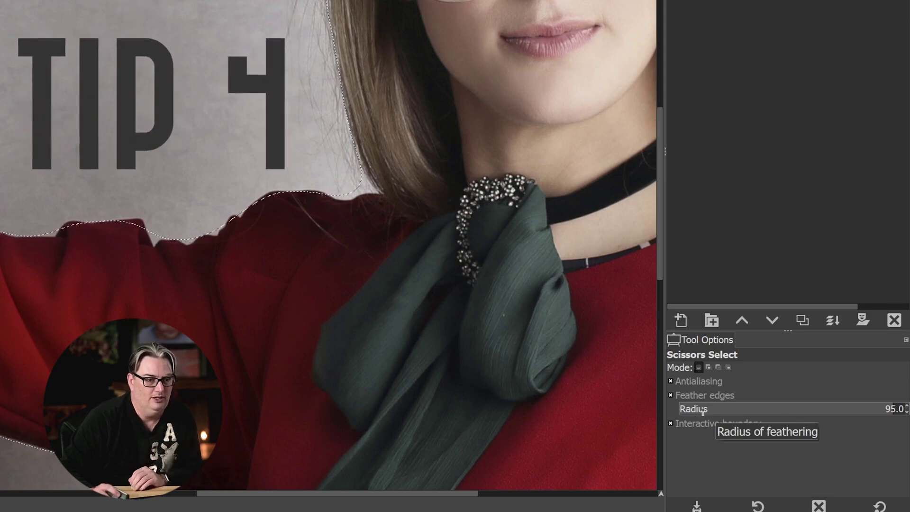
Drag the Feather edges Radius slider from 95.0 down to 4.5.
{"action": "left_click_drag", "start_coordinate": [702, 411], "coordinate": [689, 412]}
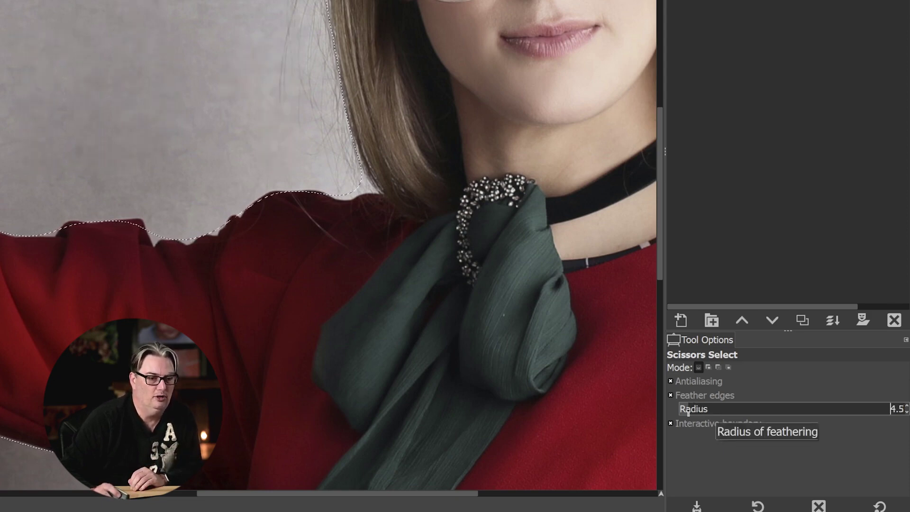